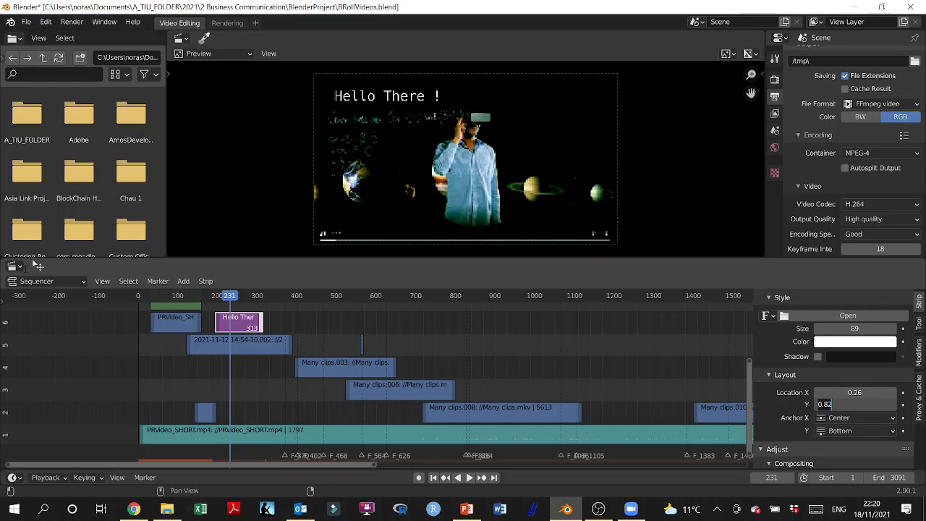
Step: Confirm the Location Y value, turn the strip area into a Dope Sheet and the timeline into a Sequencer
key(Return)
click(16, 266)
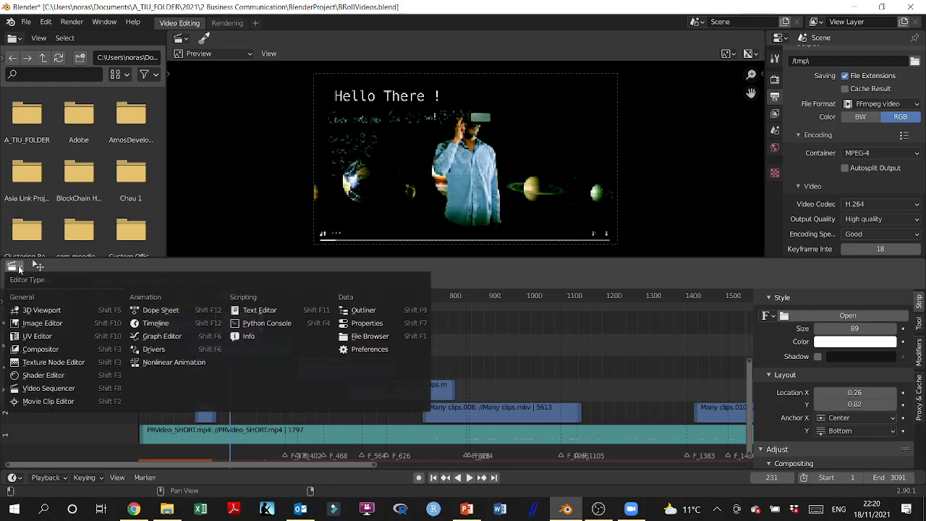
click(152, 314)
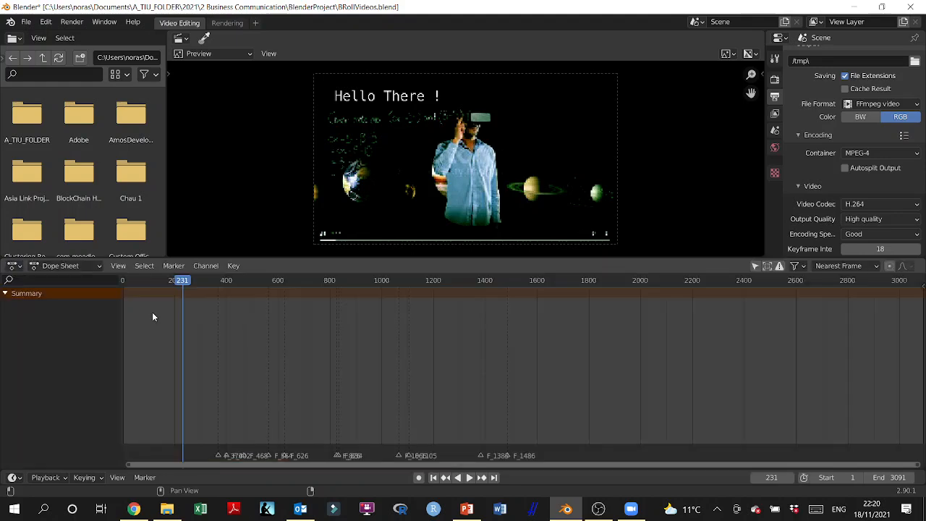
drag(336, 468, 336, 356)
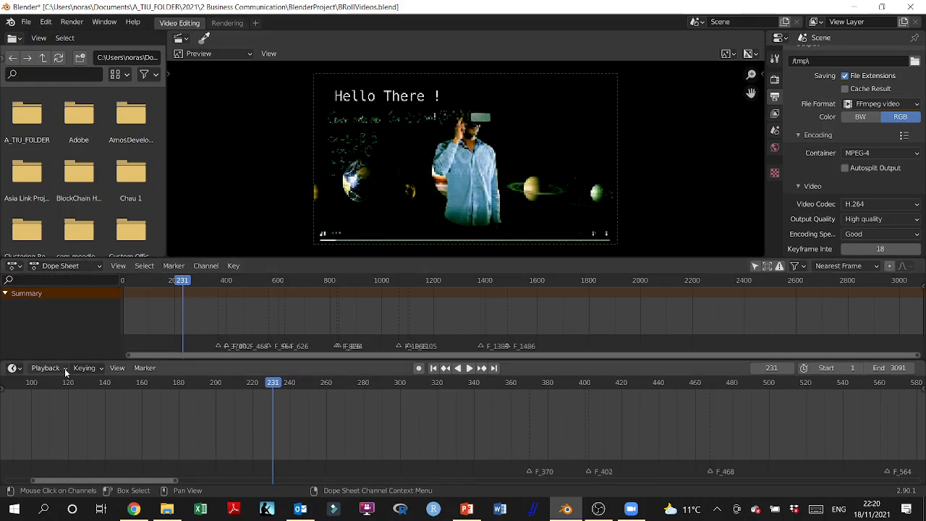
click(13, 369)
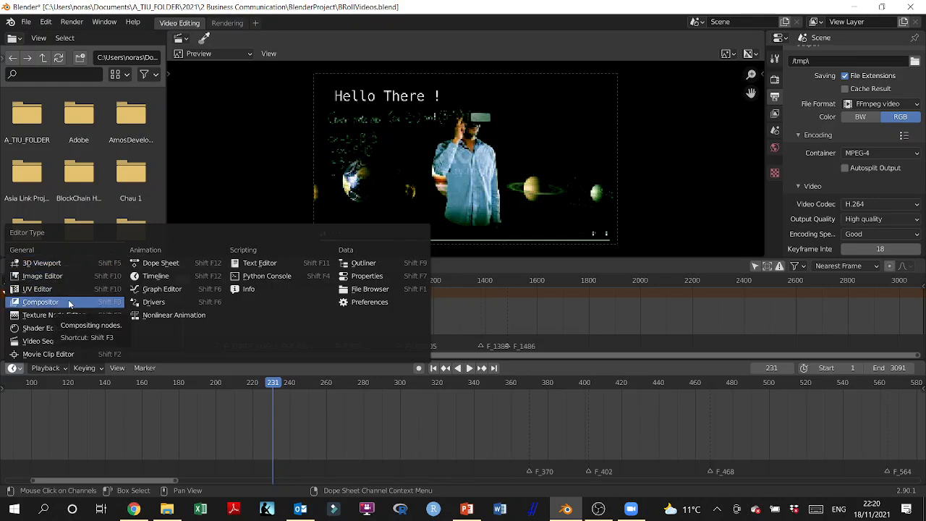
click(19, 370)
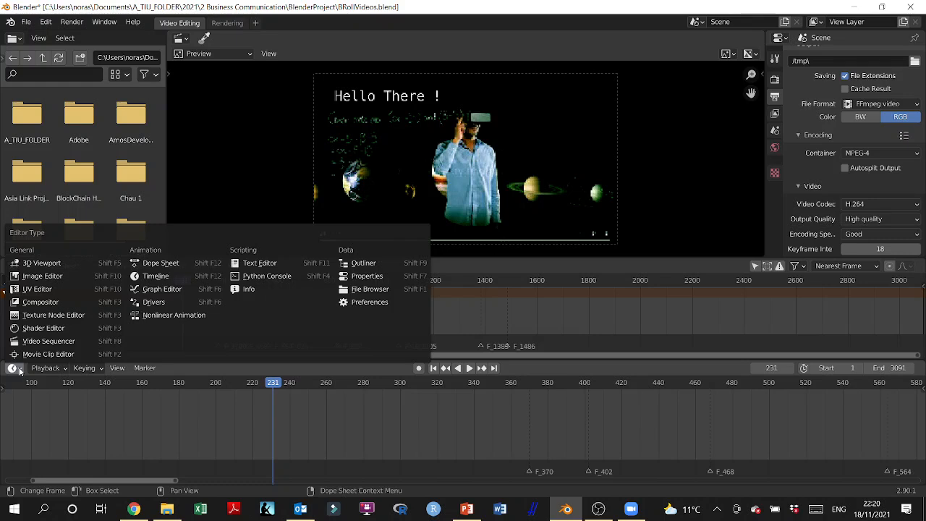
click(45, 340)
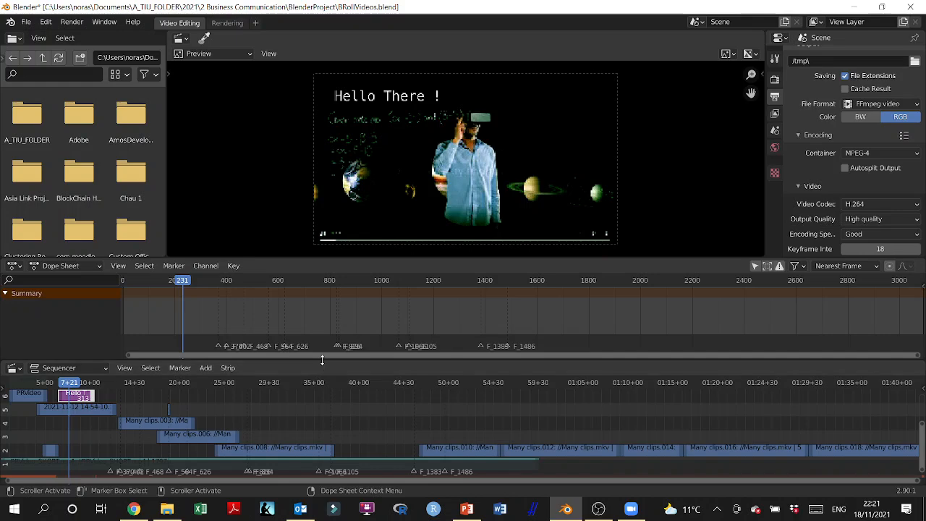
mouse_move(322, 360)
mouse_down()
mouse_move(321, 378)
mouse_move(320, 361)
mouse_up()
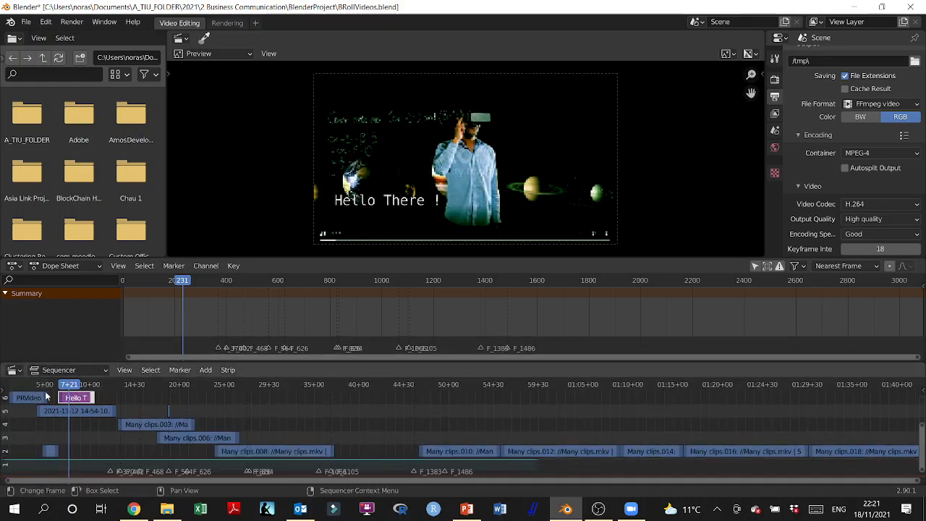
Step: Swap the areas so the Sequencer sits above the Dope Sheet, and enlarge the Sequencer
click(42, 369)
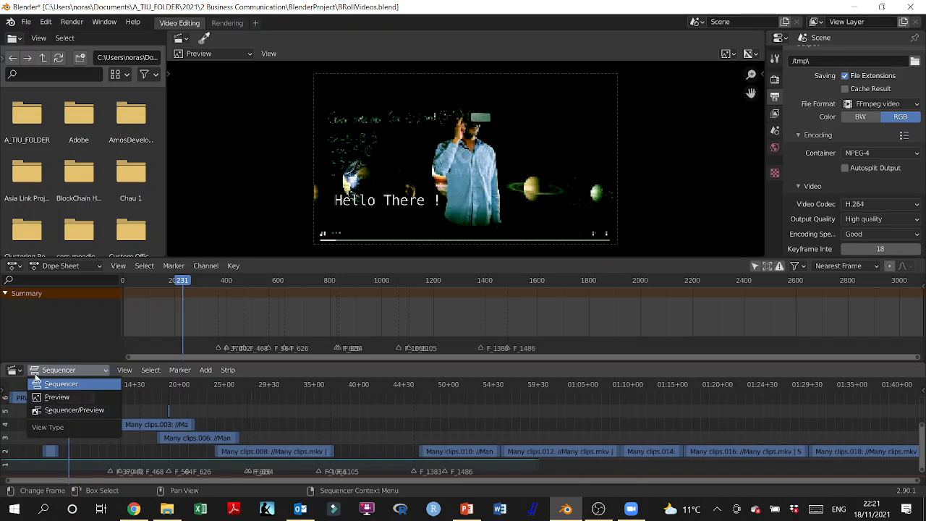
click(16, 371)
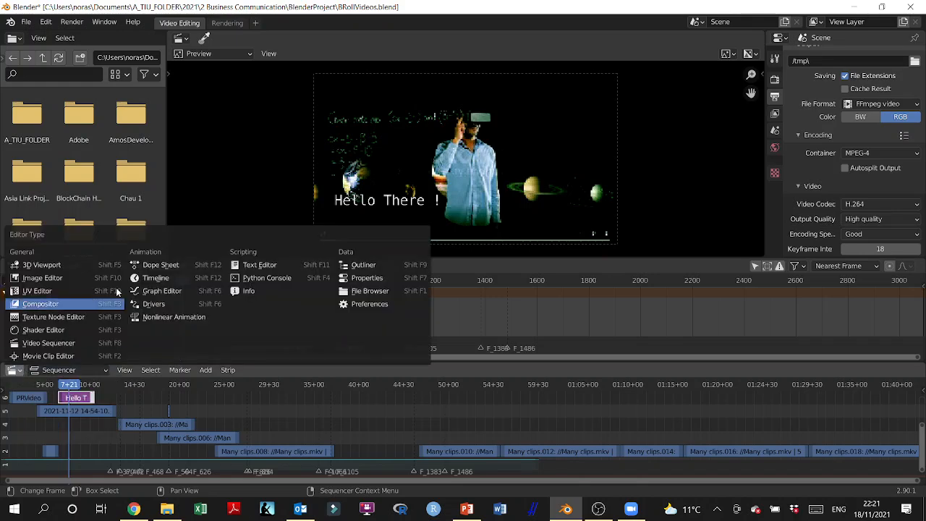
click(156, 265)
click(101, 267)
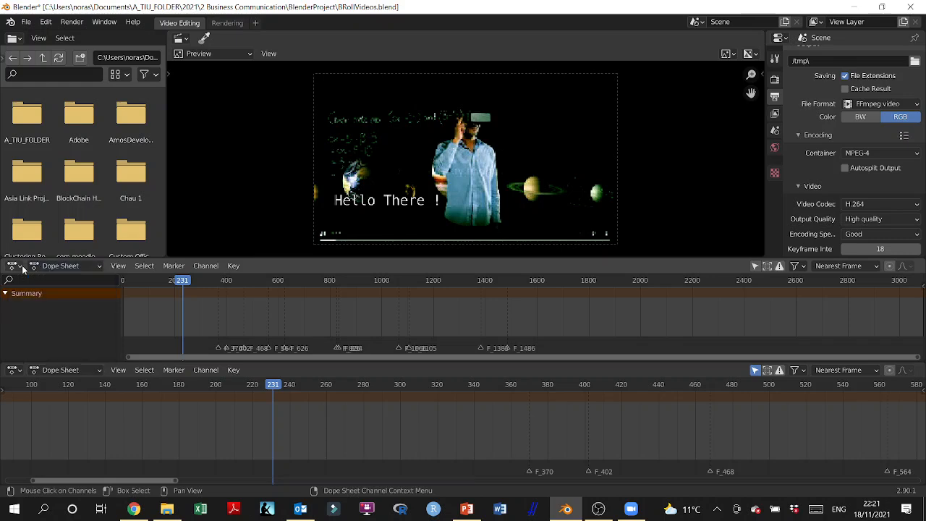
click(22, 268)
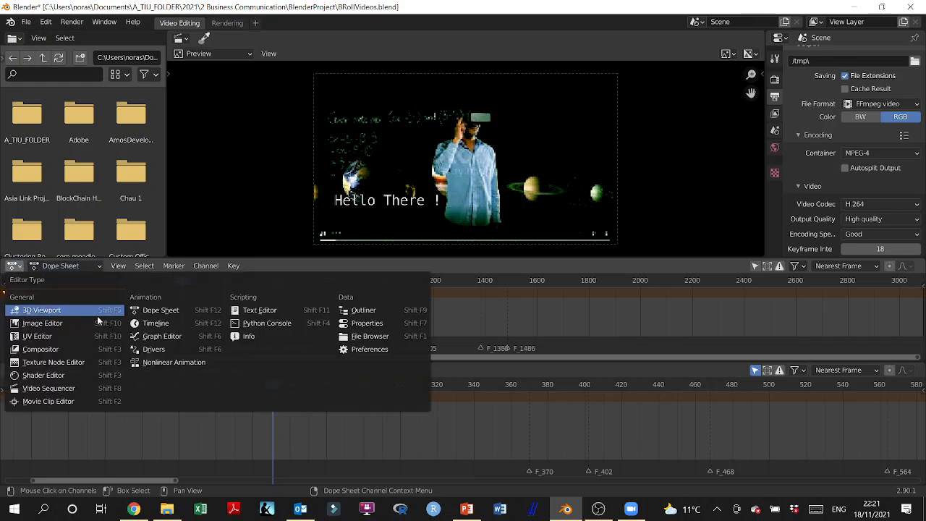
click(52, 391)
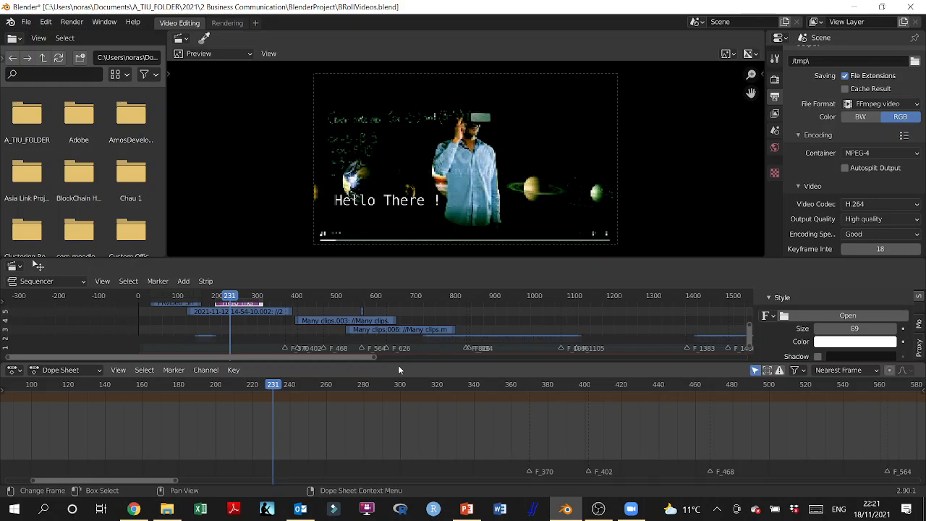
drag(408, 361, 408, 392)
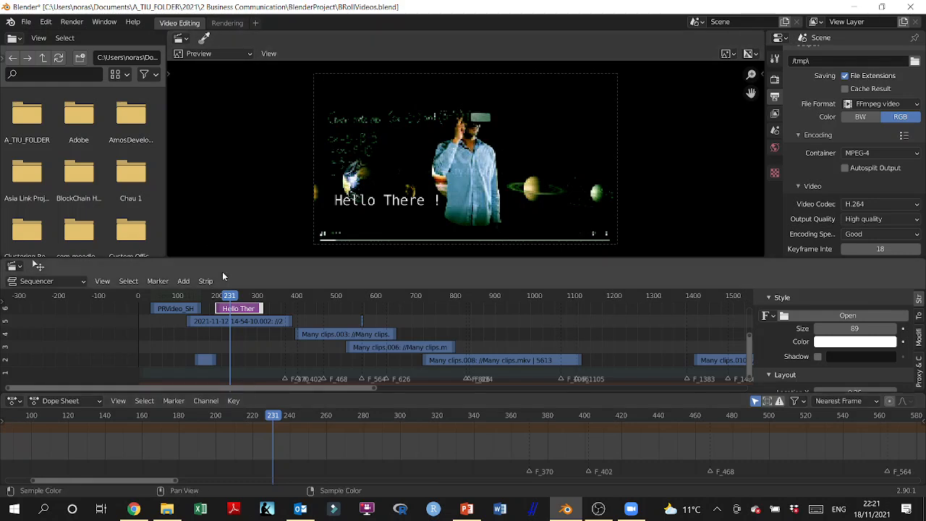
Step: At frame 194, raise the text to Location Y 0.85 with X 0.26 and keyframe its location
mouse_move(229, 298)
mouse_down()
mouse_move(217, 298)
mouse_move(256, 300)
mouse_move(215, 304)
mouse_up()
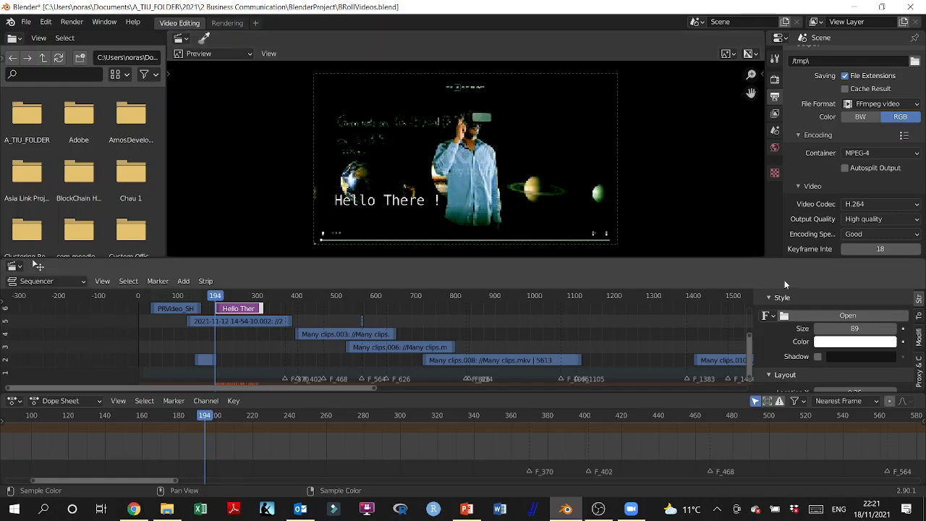
scroll(832, 348, down, 2)
scroll(833, 348, down, 1)
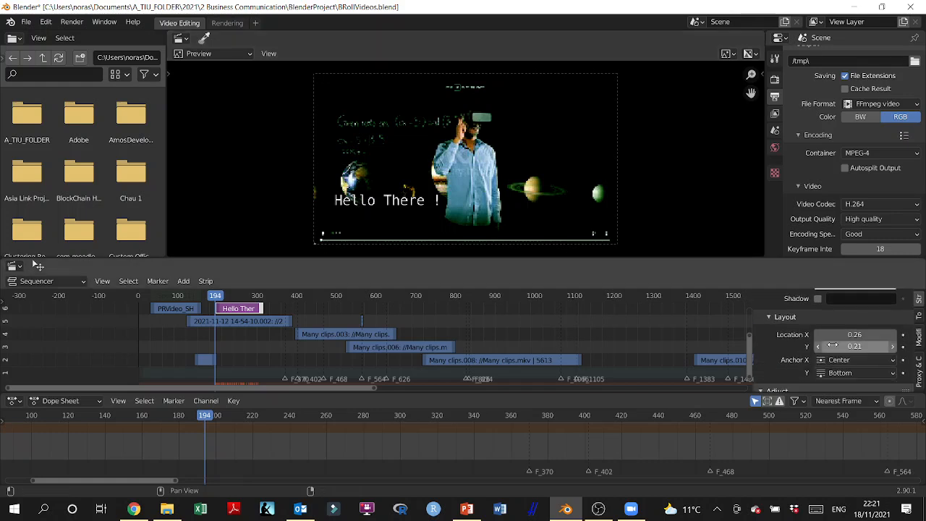
drag(833, 345, 852, 346)
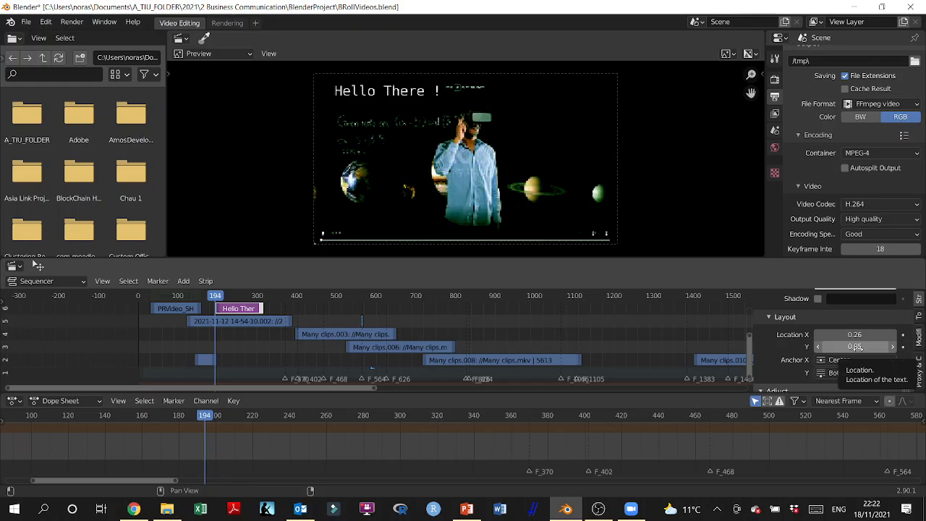
key(i)
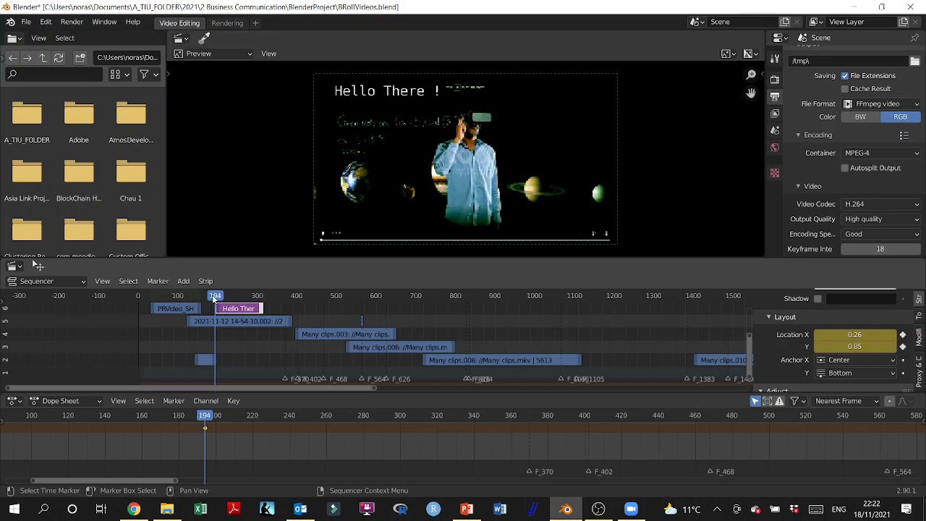
Step: At frame 217, lower the text to Location Y 0.70 and keyframe it
drag(215, 299, 225, 298)
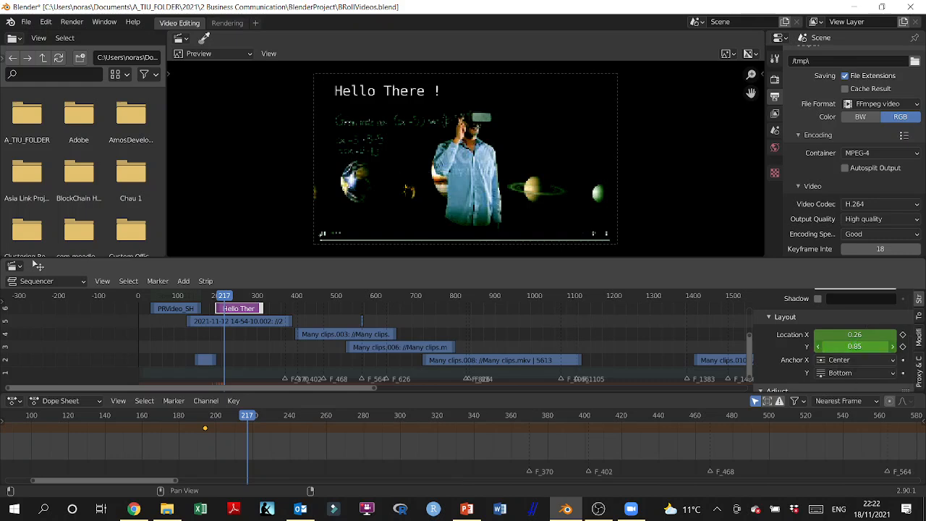
drag(854, 345, 817, 346)
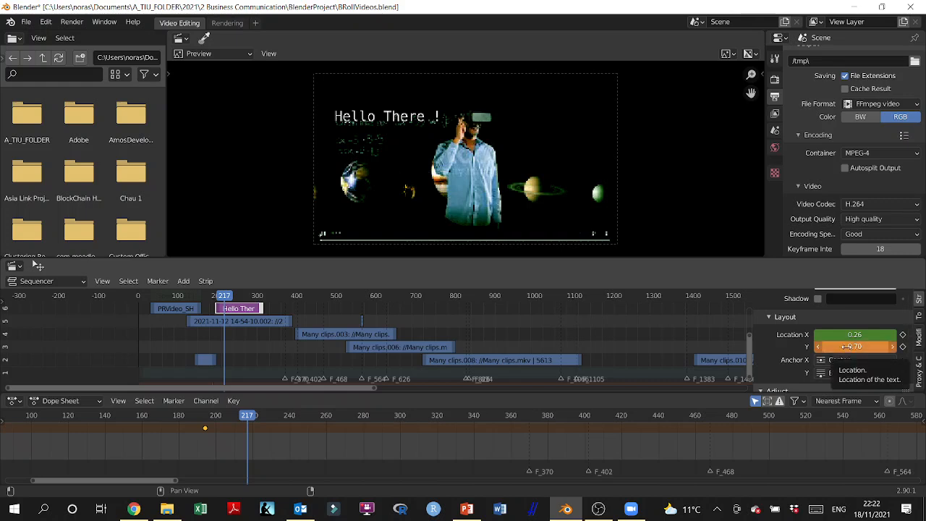
key(i)
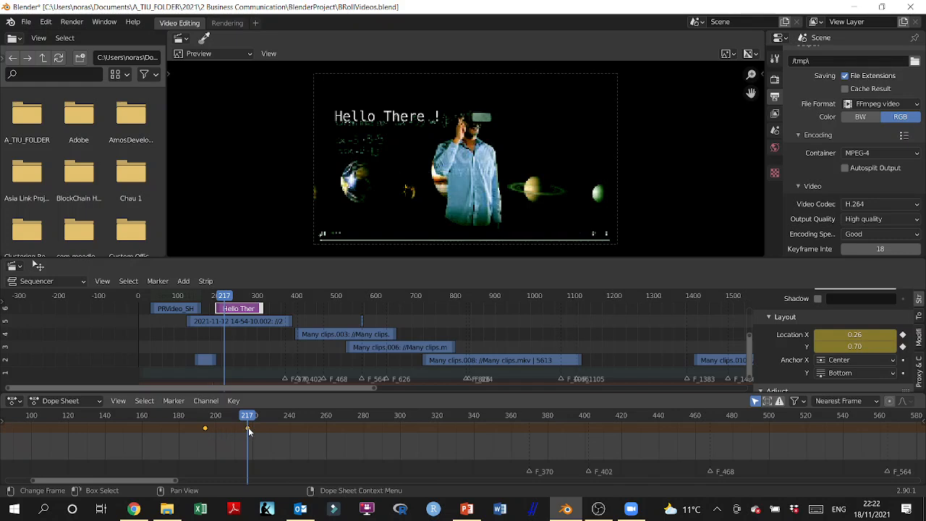
Step: At frame 246, lower the text further to Location Y 0.56 and keyframe it
drag(224, 296, 236, 298)
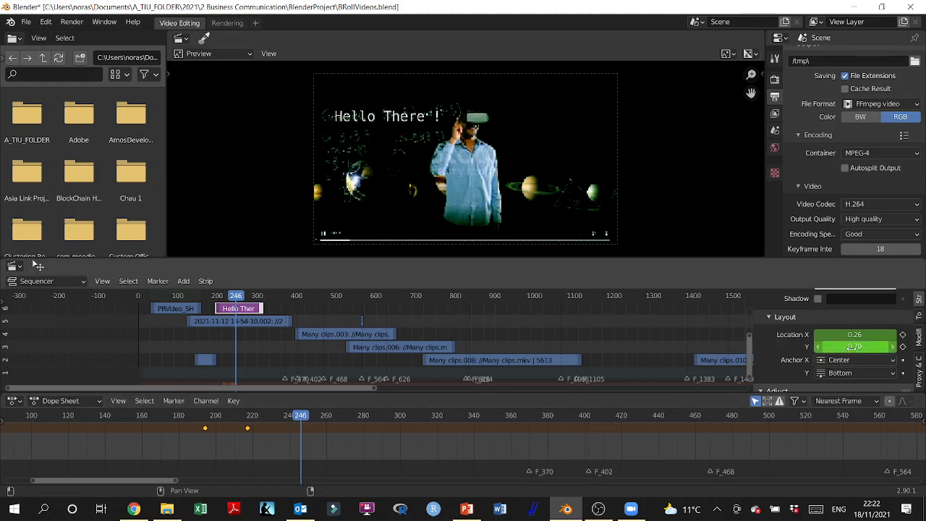
mouse_move(851, 347)
mouse_down()
mouse_move(842, 347)
mouse_move(856, 347)
mouse_up()
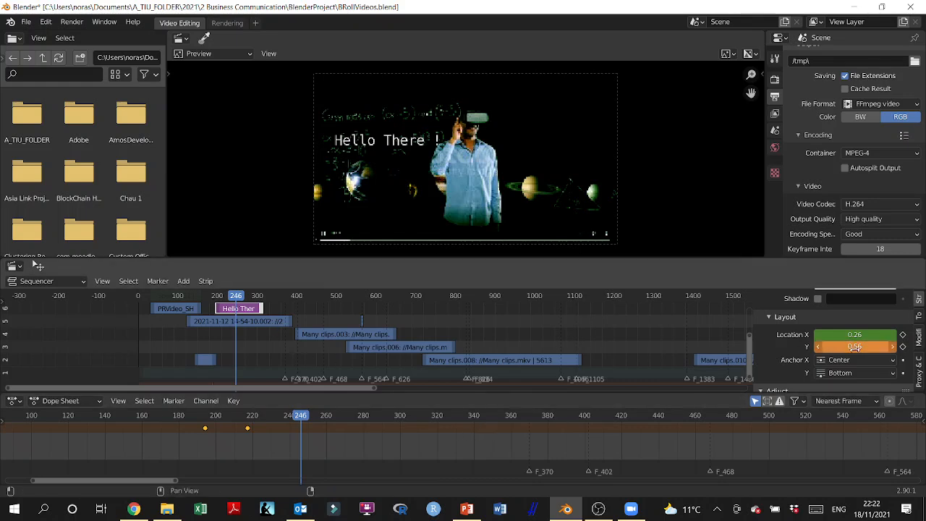
key(i)
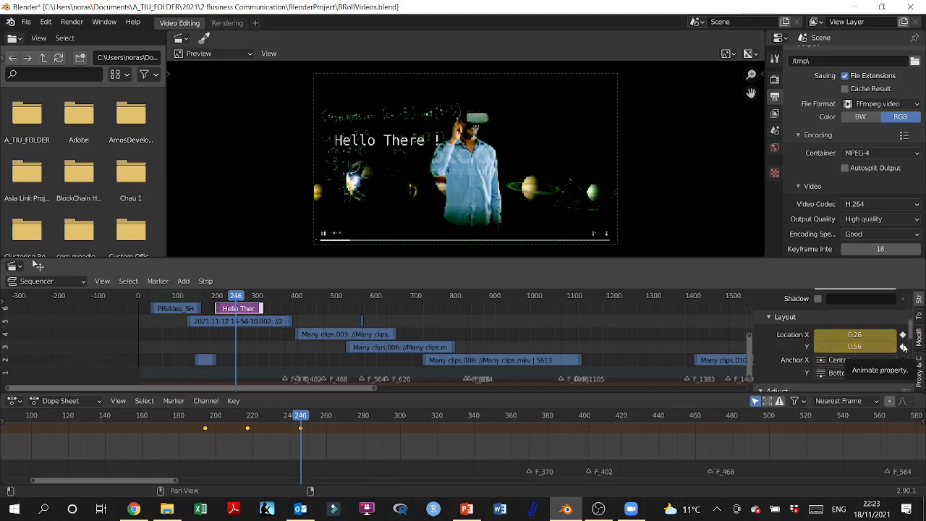
Step: At frame 270, slide the text right to Location X 0.82, keyframe it, and scrub back to review
key(space)
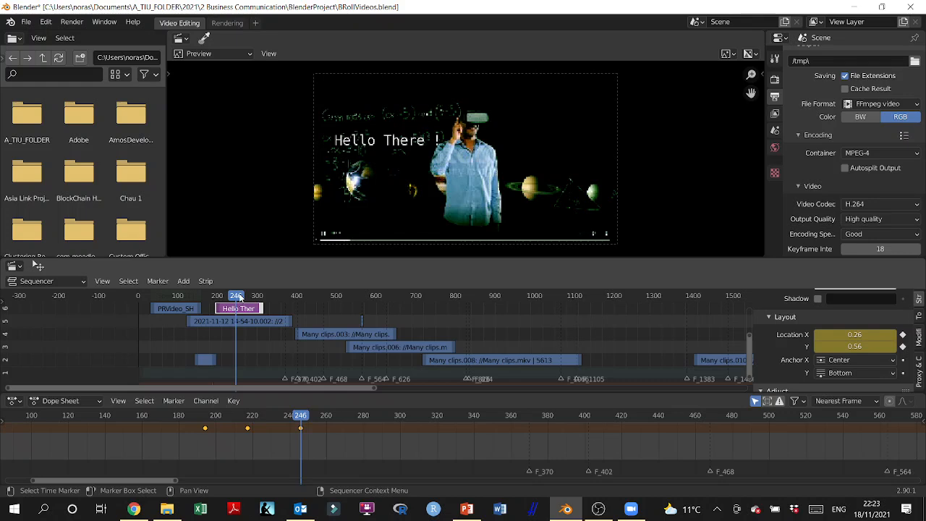
key(space)
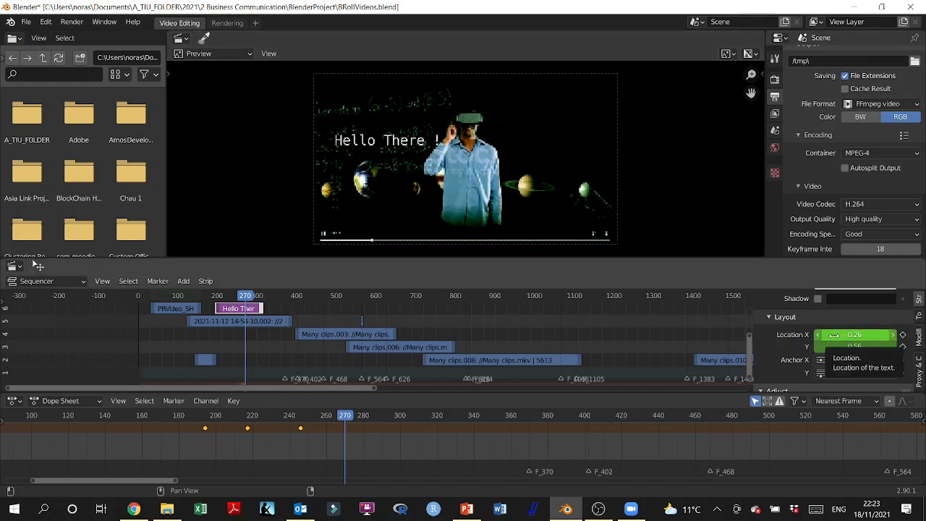
drag(834, 335, 893, 335)
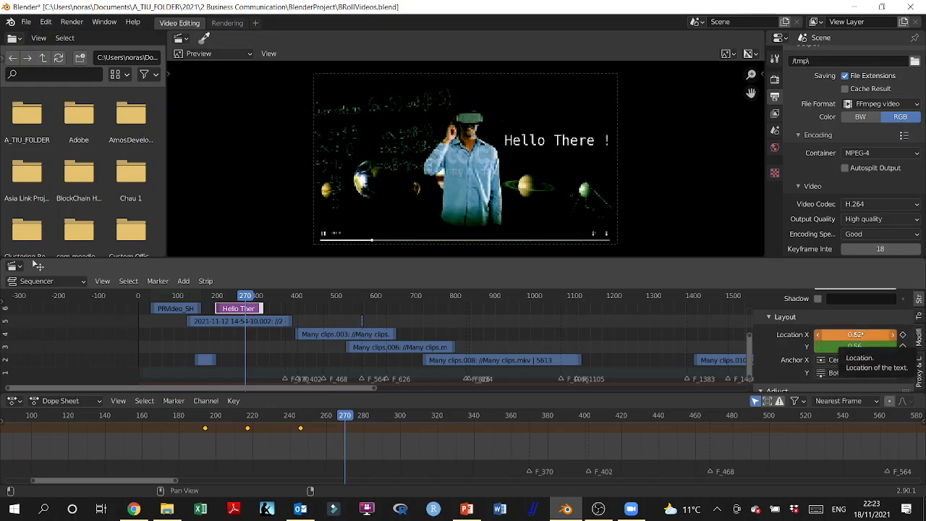
key(i)
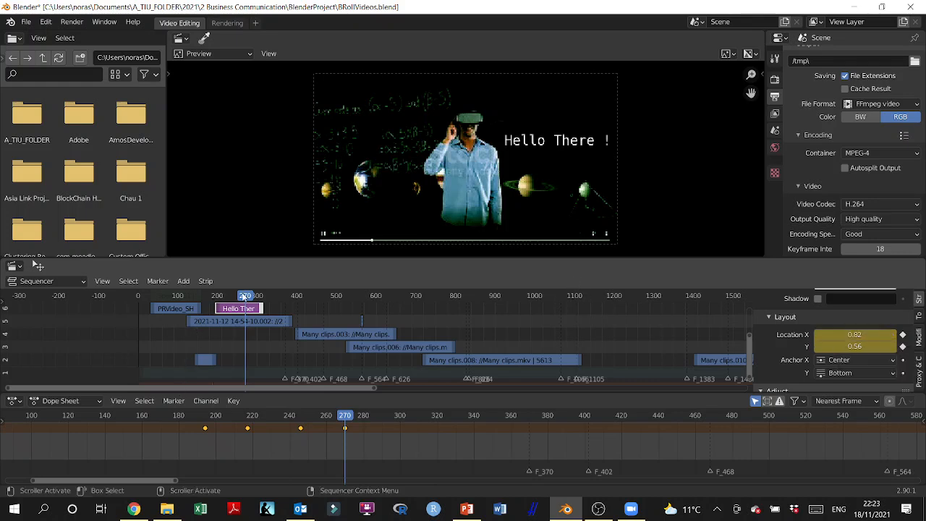
mouse_move(245, 295)
mouse_down()
mouse_move(211, 303)
mouse_move(248, 308)
mouse_up()
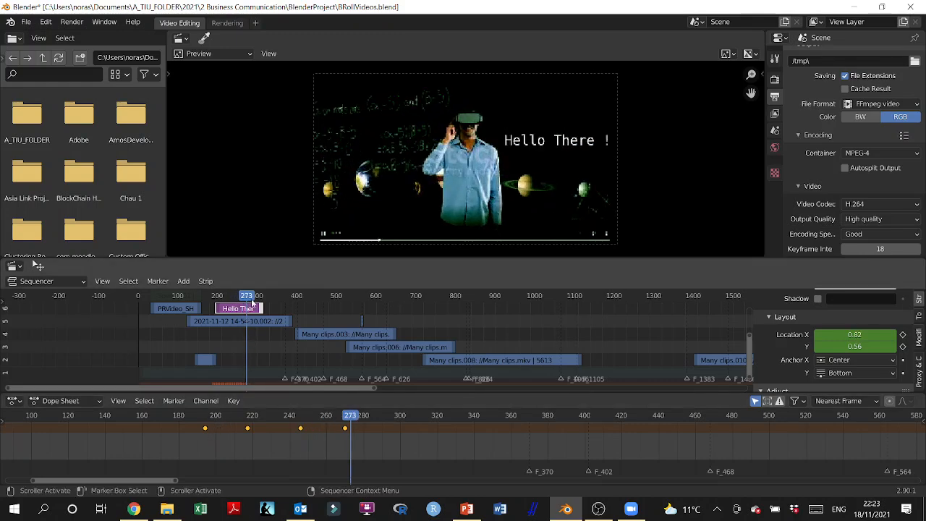
mouse_move(251, 304)
mouse_down()
mouse_move(215, 307)
mouse_move(238, 308)
mouse_up()
Step: Delete the stray keyframe at frame 192, then scrub to frame 235 to preview the title
drag(251, 309, 214, 309)
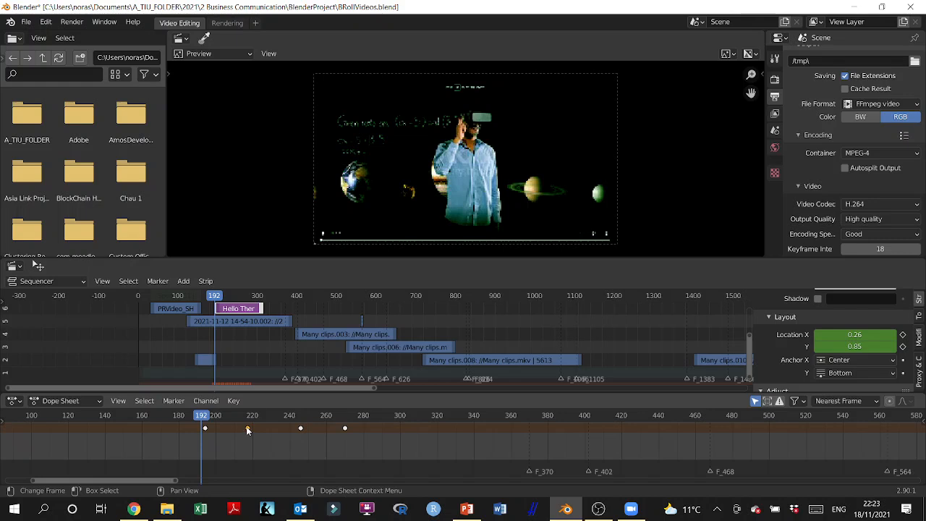
key(x)
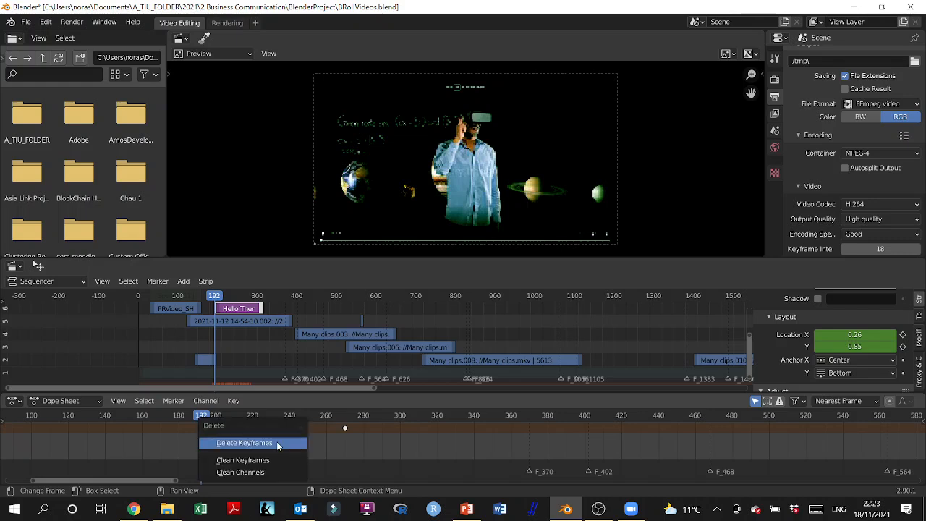
click(277, 443)
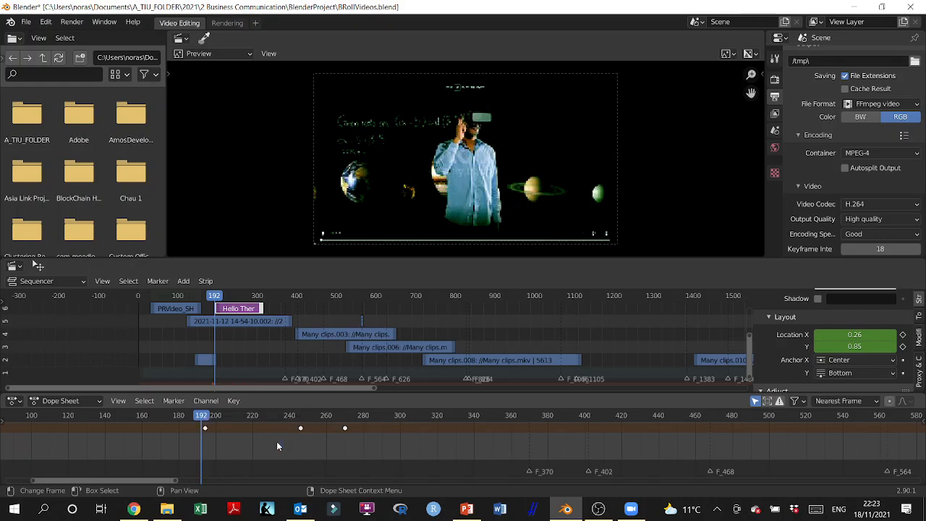
drag(217, 301, 243, 319)
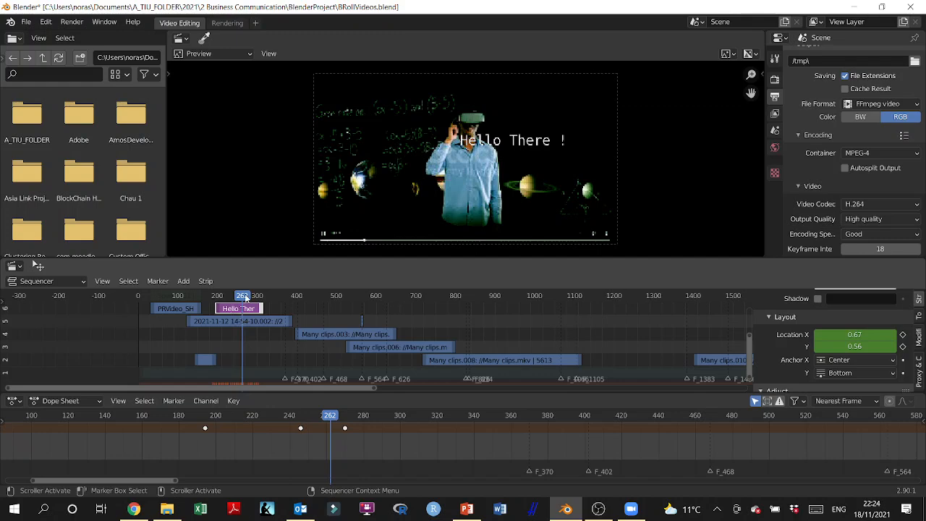
mouse_move(246, 297)
mouse_down()
mouse_move(213, 297)
mouse_move(251, 308)
mouse_up()
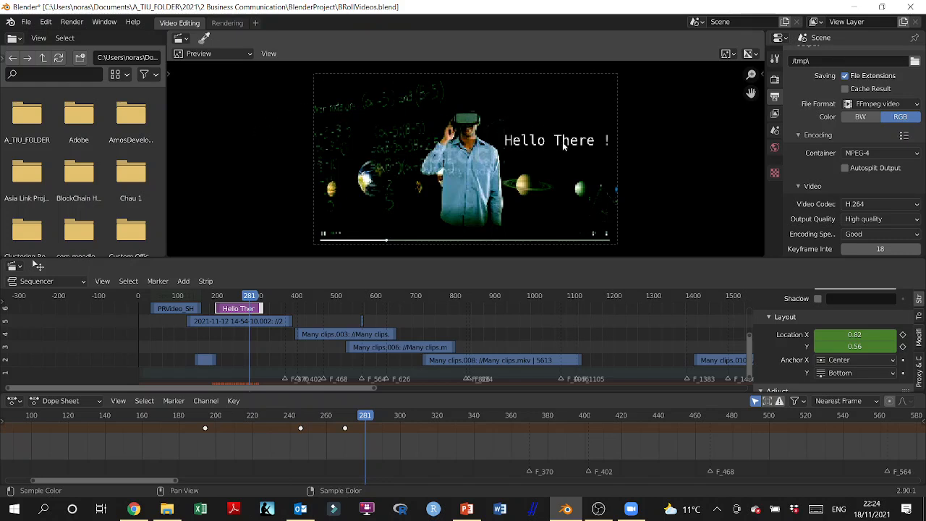
drag(254, 299, 223, 318)
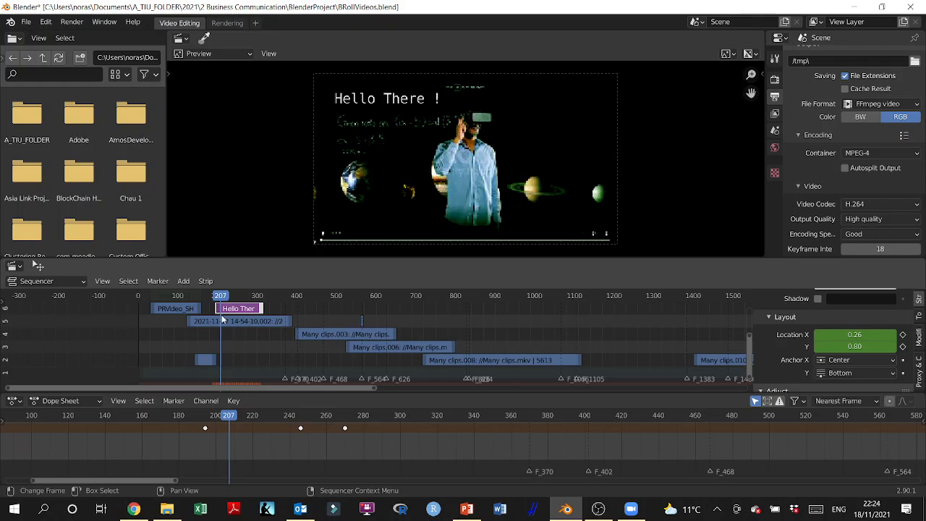
drag(222, 319, 228, 321)
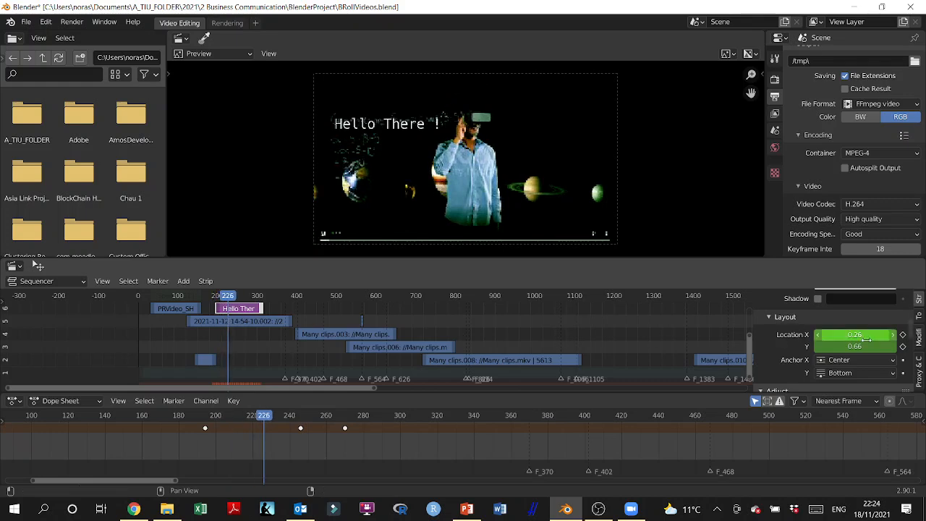
Step: Lower the title's opacity to 0.486 and keyframe it at frame 269
scroll(866, 339, down, 4)
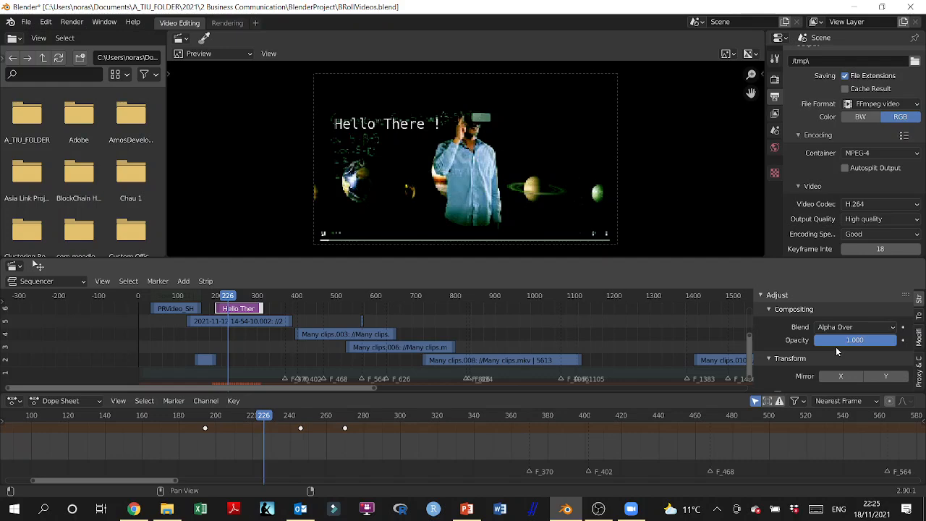
key(space)
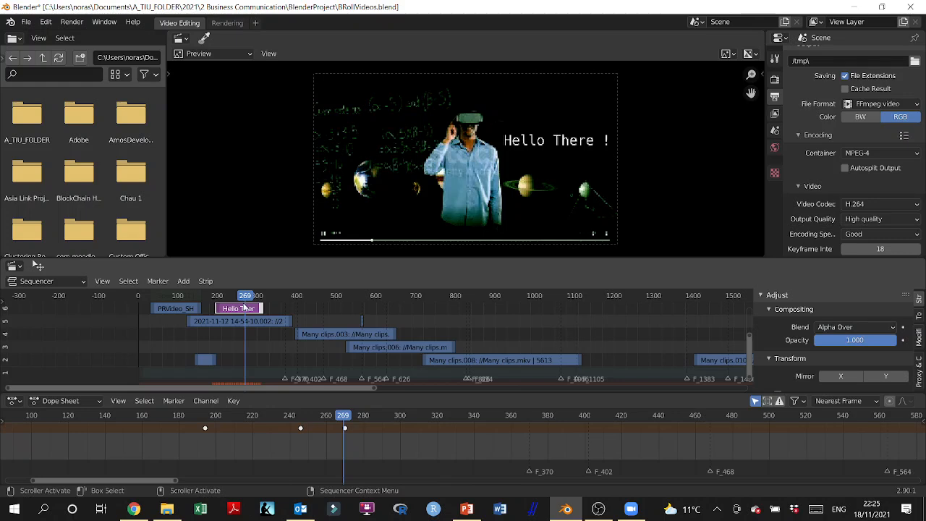
click(866, 341)
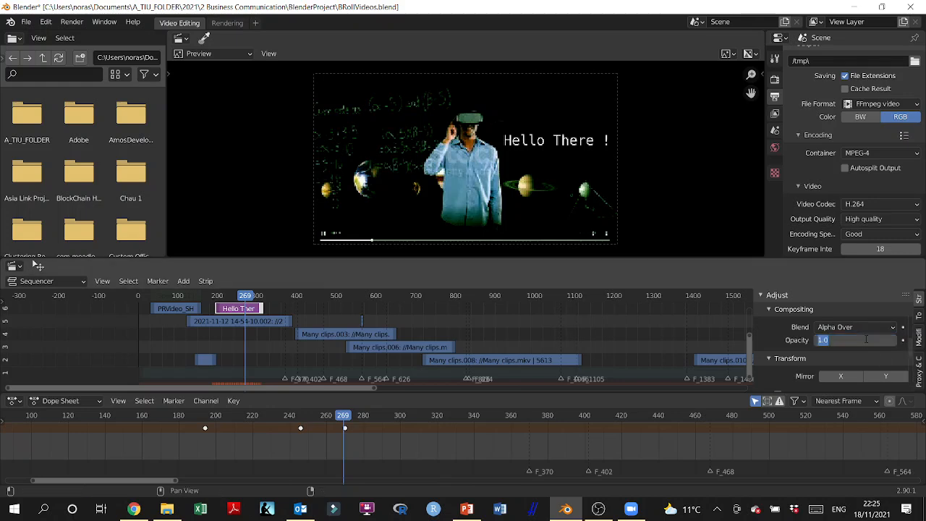
click(865, 340)
click(846, 352)
drag(861, 341, 818, 342)
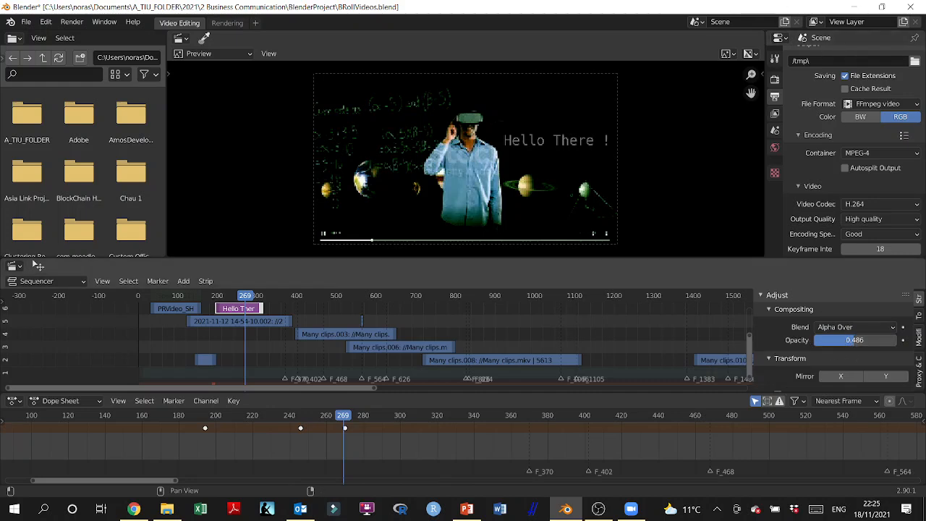
click(827, 340)
click(840, 363)
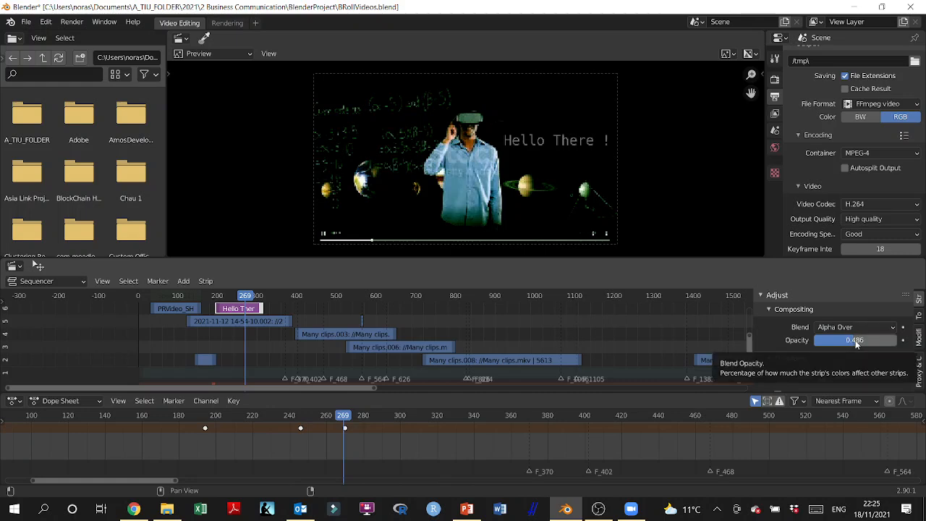
key(i)
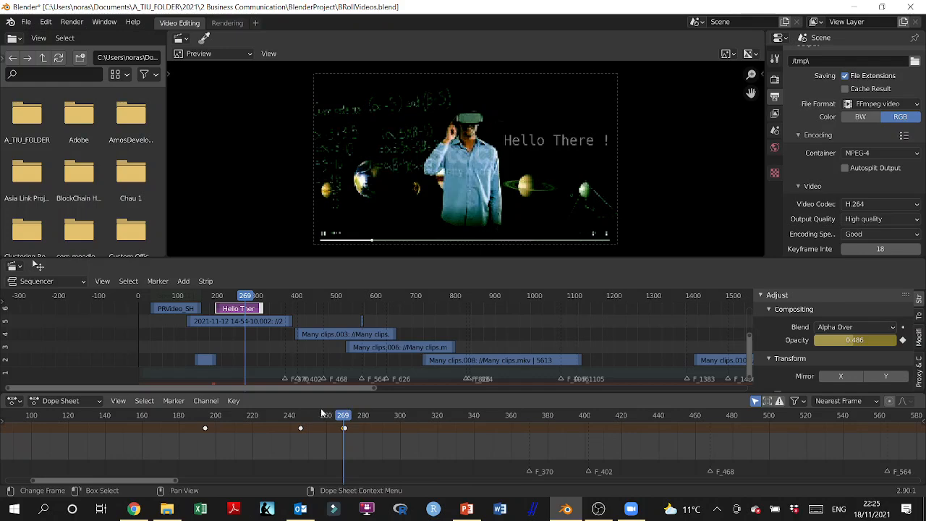
drag(246, 297, 217, 316)
Step: Set the title's opacity to 1 and keyframe it at frame 196
click(842, 340)
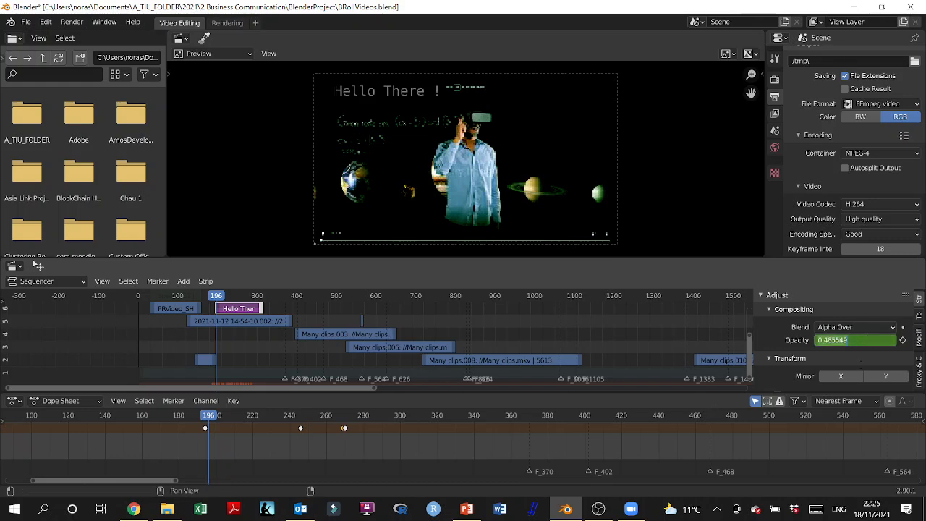
text(1)
key(Return)
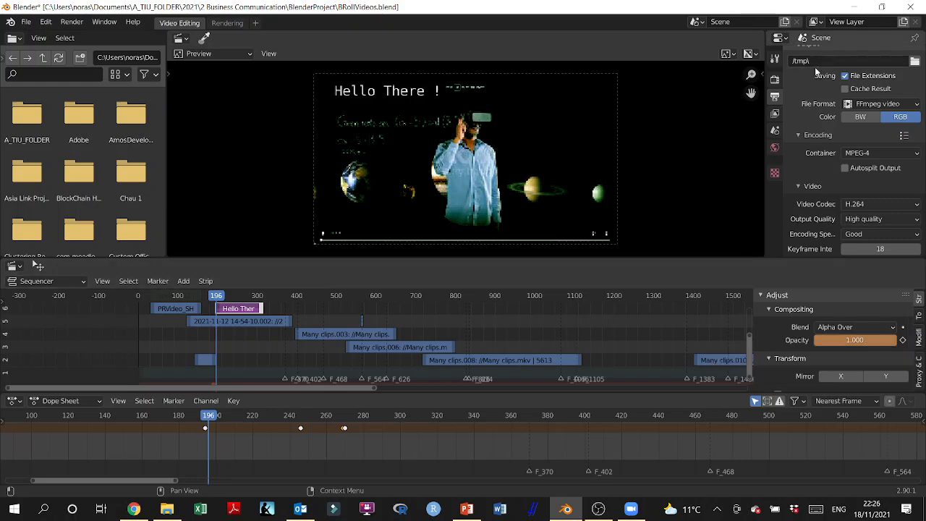
key(i)
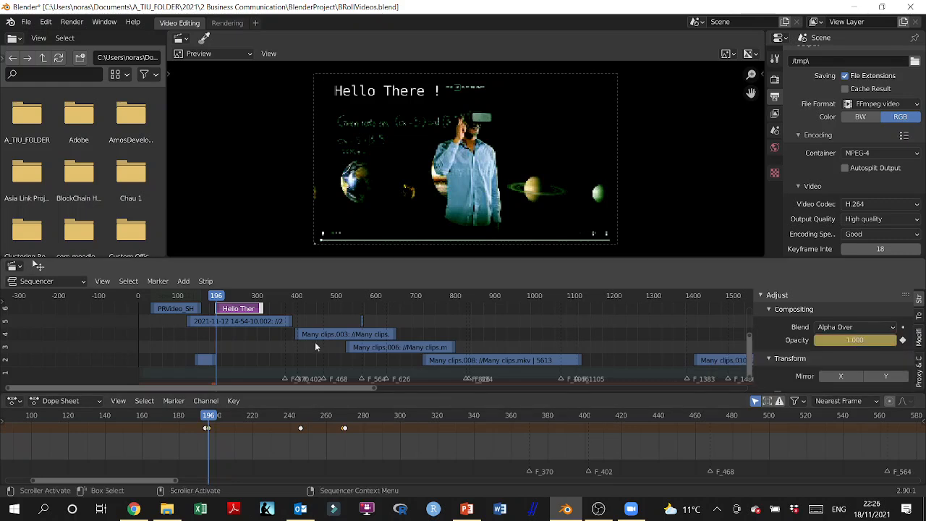
Step: At frame 245, set the title's opacity to 0.916 and keyframe it
drag(217, 297, 236, 308)
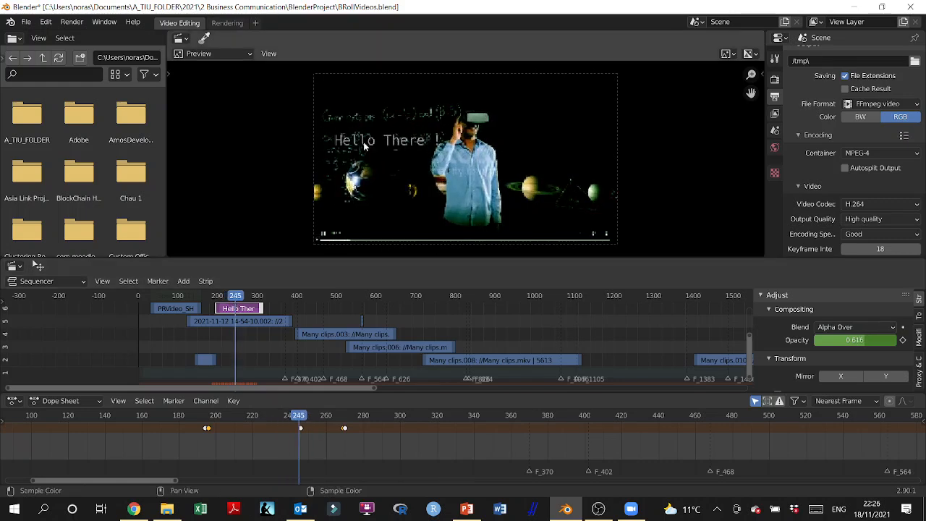
click(857, 339)
click(833, 340)
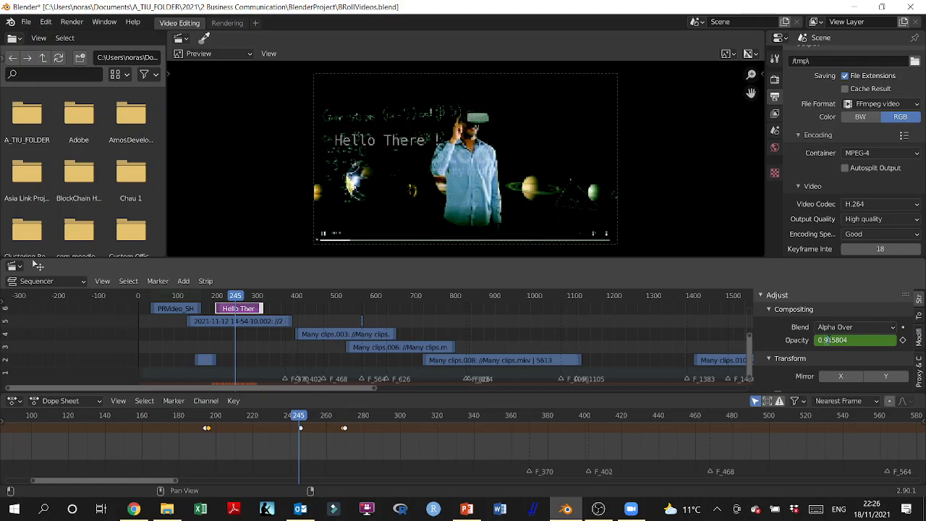
key(Return)
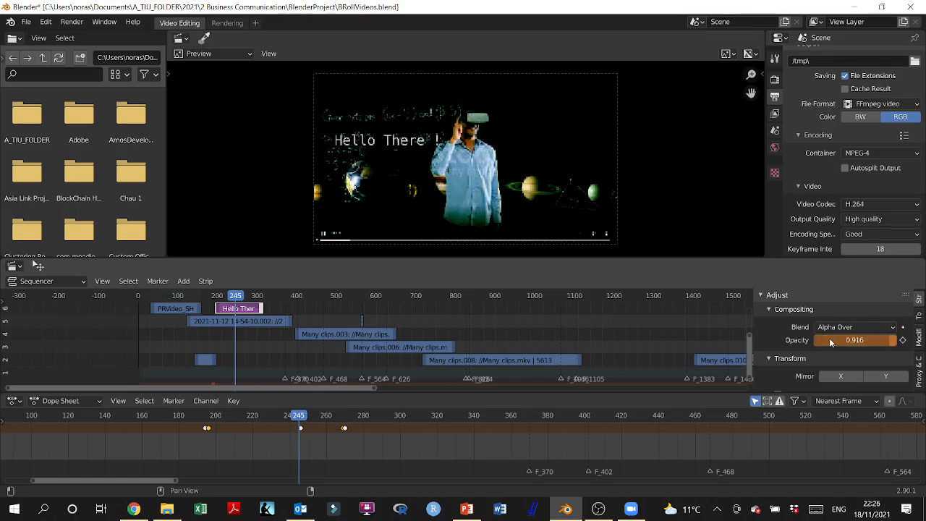
key(i)
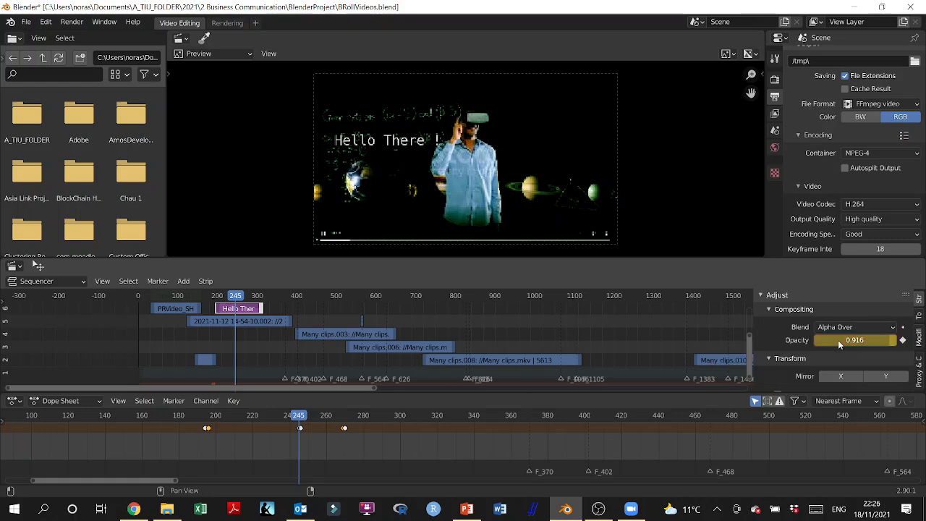
drag(299, 420, 346, 430)
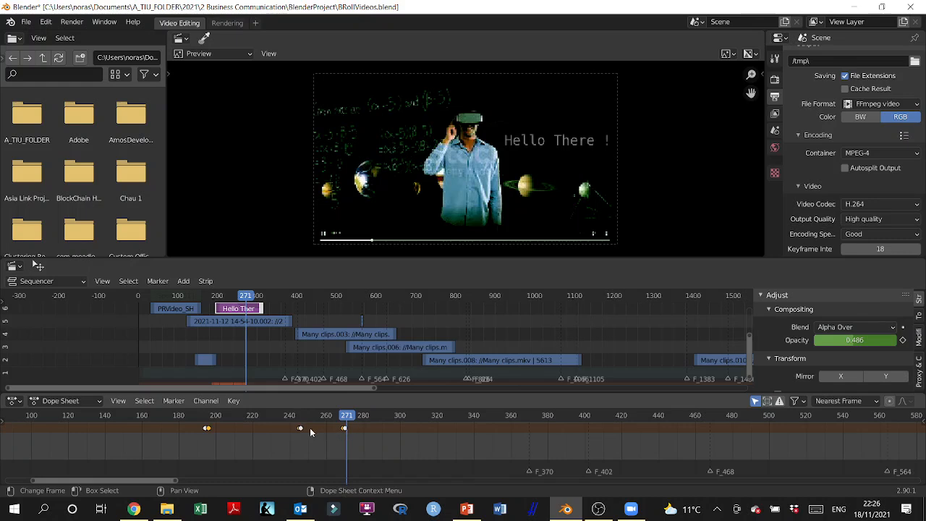
drag(347, 418, 372, 440)
mouse_move(374, 440)
mouse_down()
mouse_move(468, 439)
mouse_move(353, 442)
mouse_move(370, 443)
mouse_up()
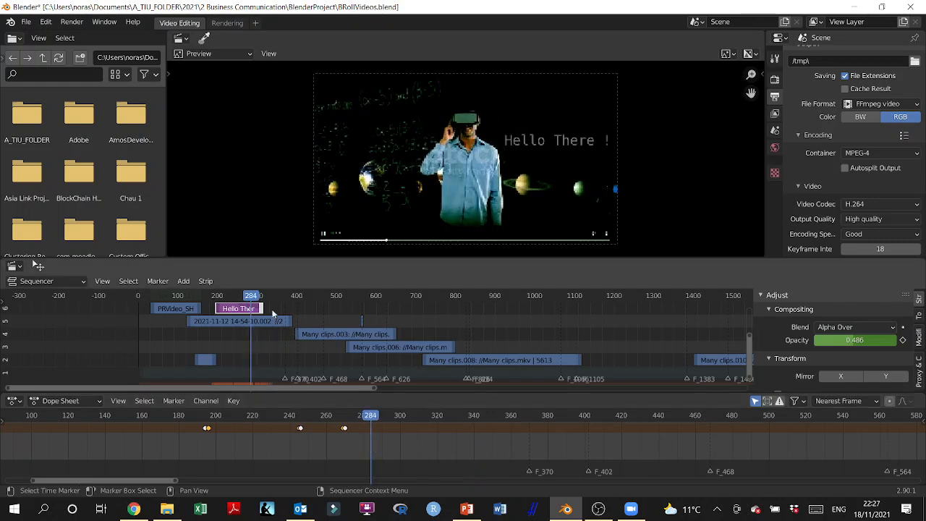
Step: At frame 311, set the title's opacity to 0.2, keyframe it, and scrub back to review the fade
drag(256, 297, 262, 299)
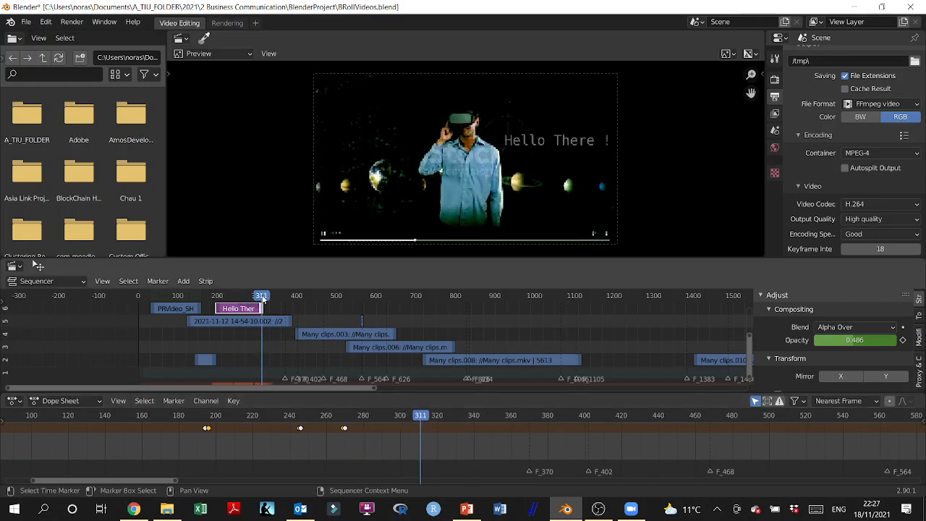
click(847, 340)
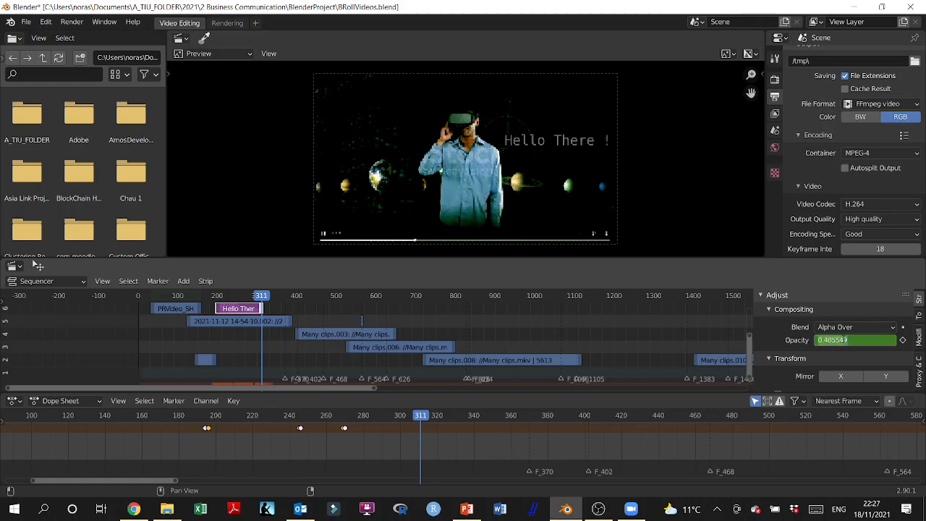
text(0.2)
key(Return)
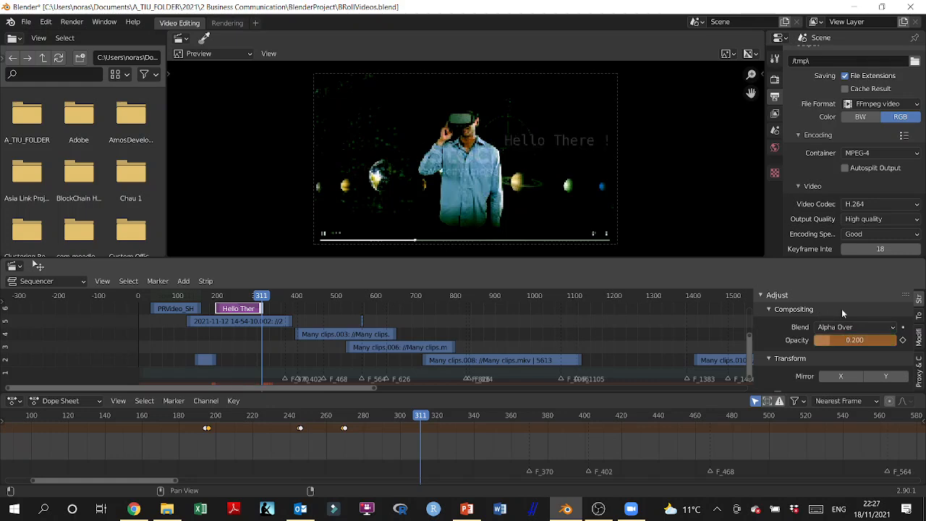
key(i)
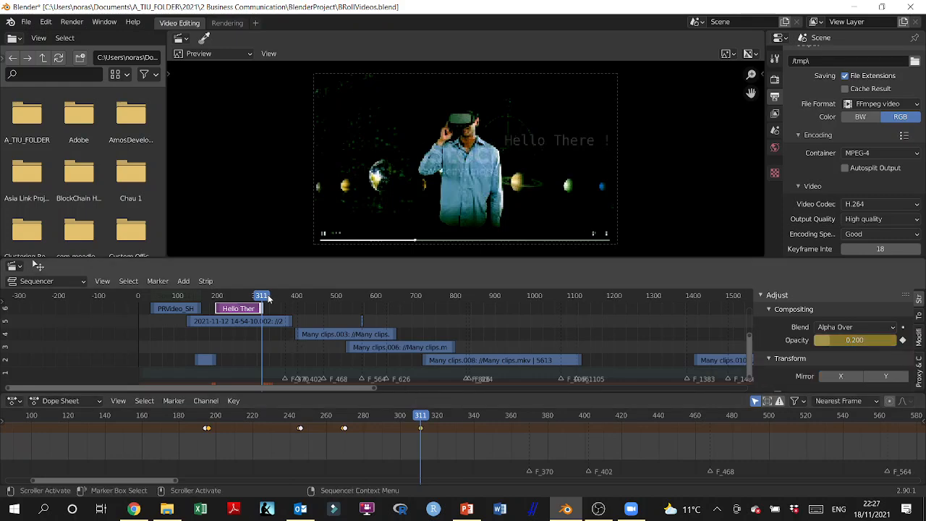
mouse_move(268, 298)
mouse_down()
mouse_move(214, 304)
mouse_move(267, 310)
mouse_up()
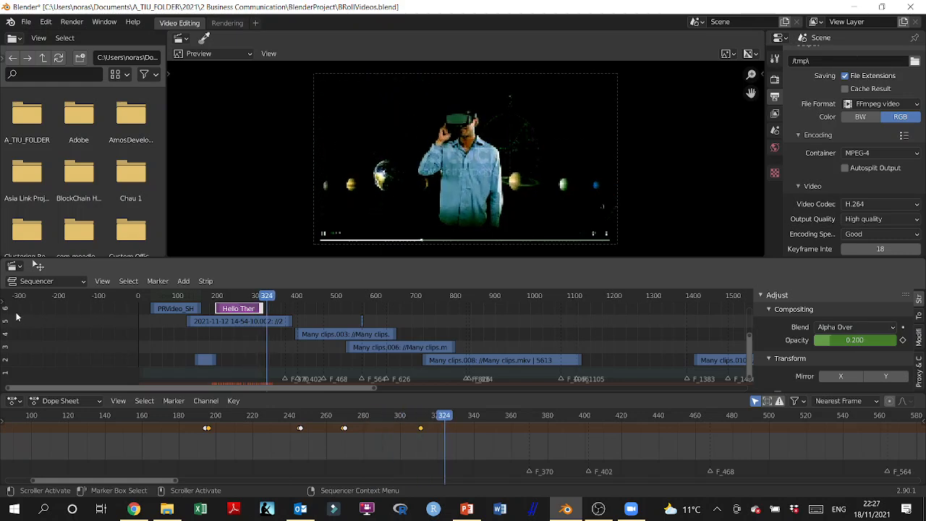
mouse_move(272, 298)
mouse_down()
mouse_move(216, 304)
mouse_move(265, 308)
mouse_up()
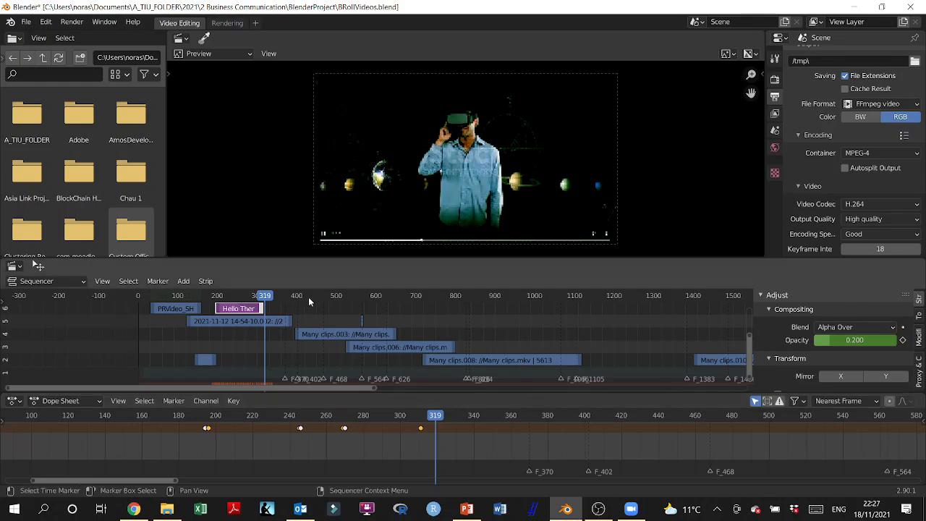
mouse_move(265, 298)
mouse_down()
mouse_move(214, 300)
mouse_move(268, 299)
mouse_up()
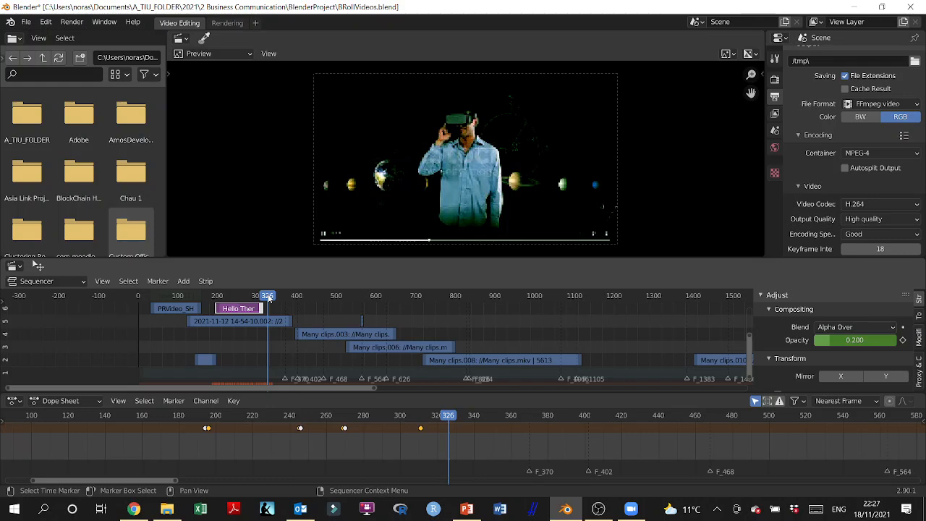